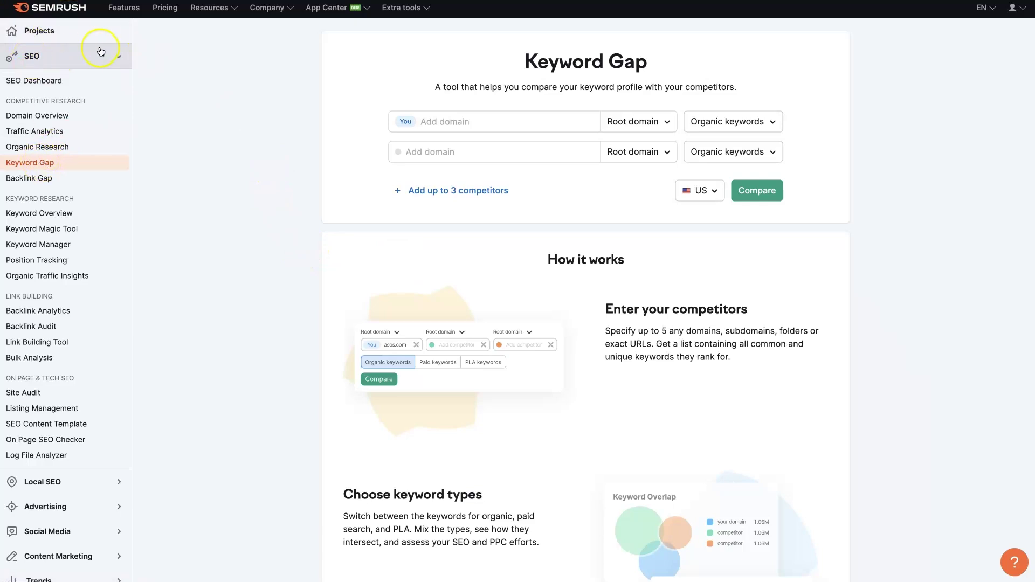
Enter officedepot.com as your domain and pick staples.com as the competitor domain.
left_click(118, 56)
left_click(118, 56)
left_click(477, 126)
type("office")
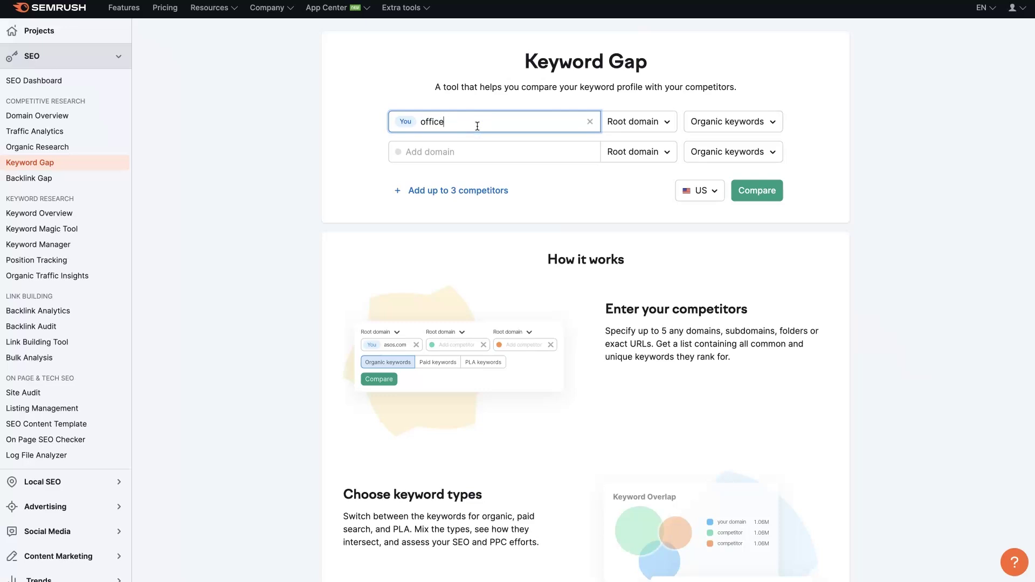
type("depot.com")
left_click(480, 125)
left_click(494, 152)
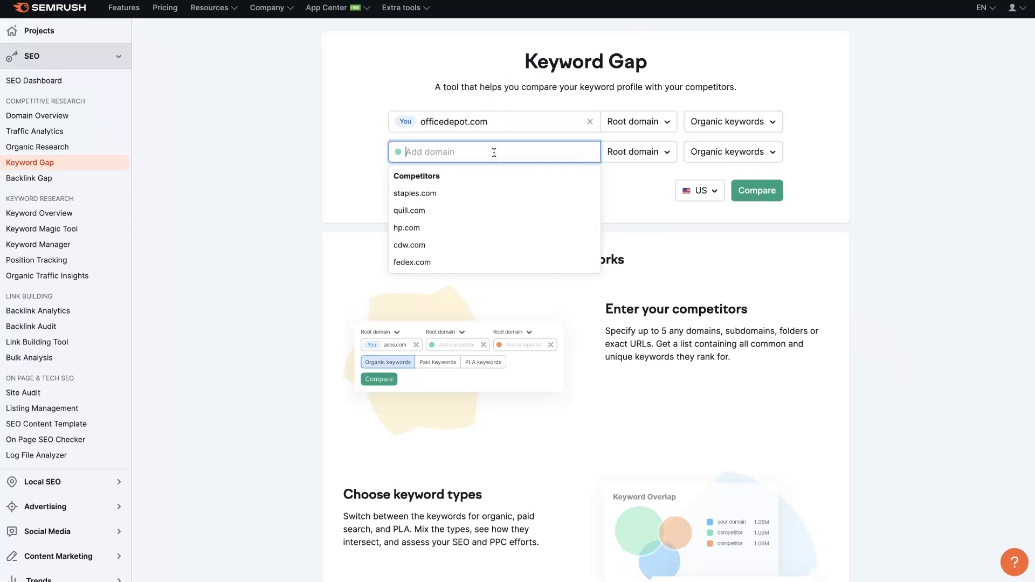
left_click(415, 193)
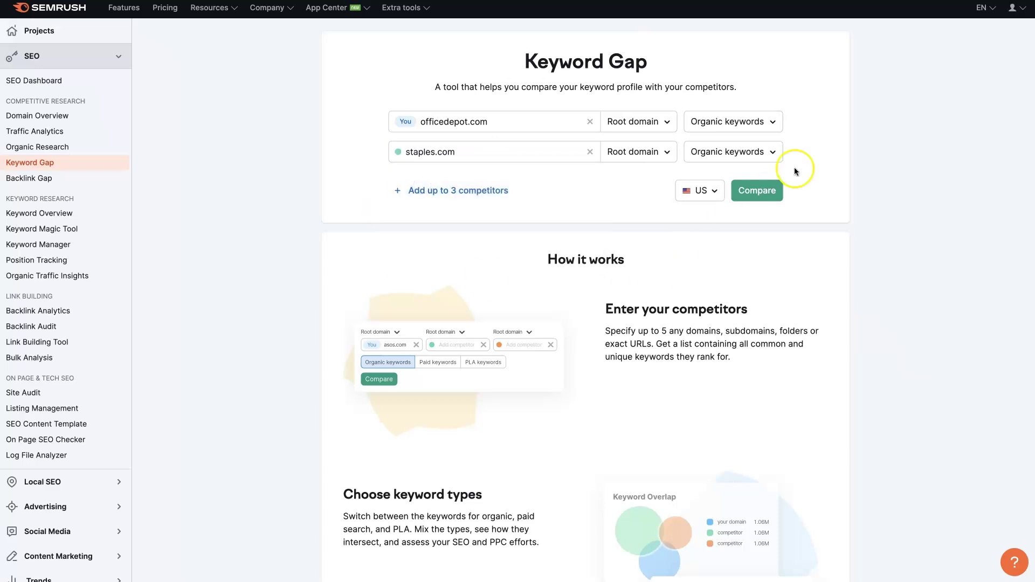
Run the officedepot.com vs staples.com comparison and review the keyword overlap Venn diagram.
left_click(765, 197)
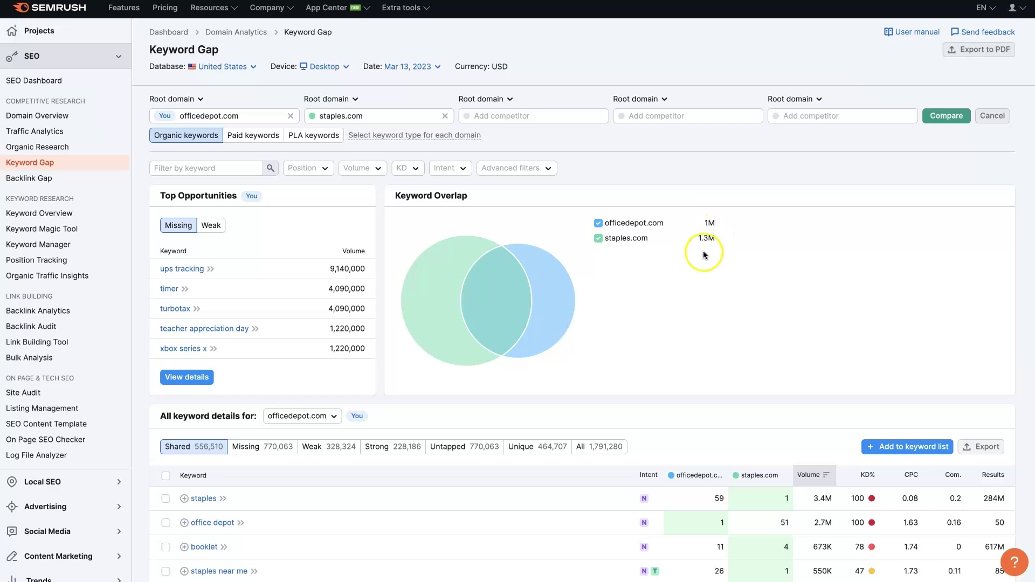
mouse_move(482, 300)
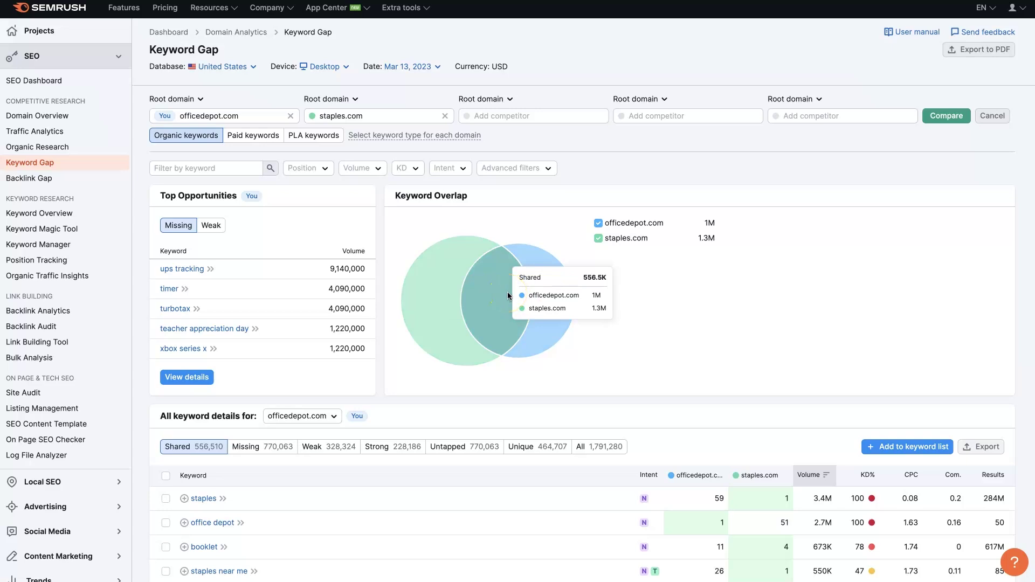
scroll(507, 296, "down", 3)
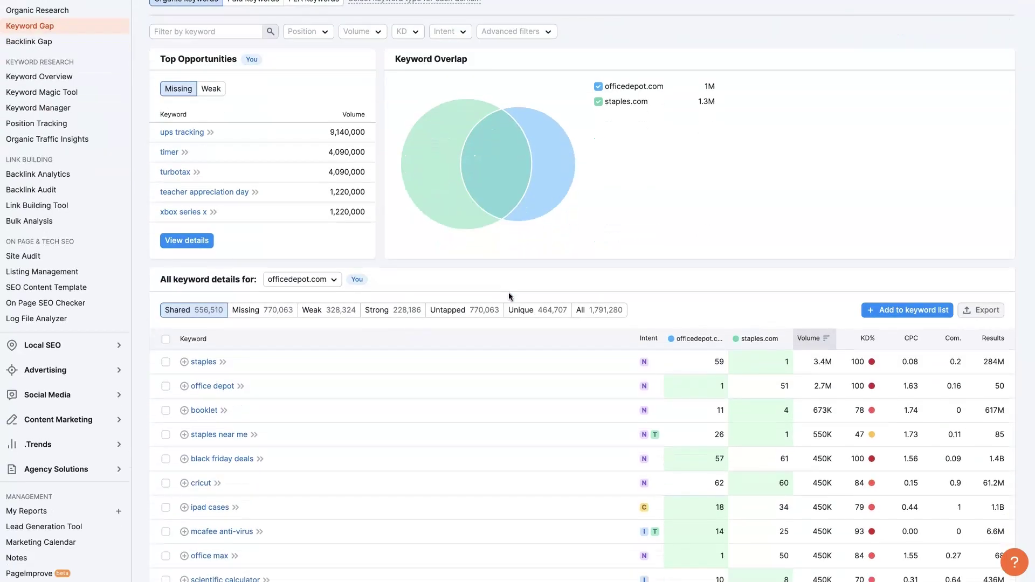
scroll(508, 295, "down", 2)
scroll(520, 302, "down", 1)
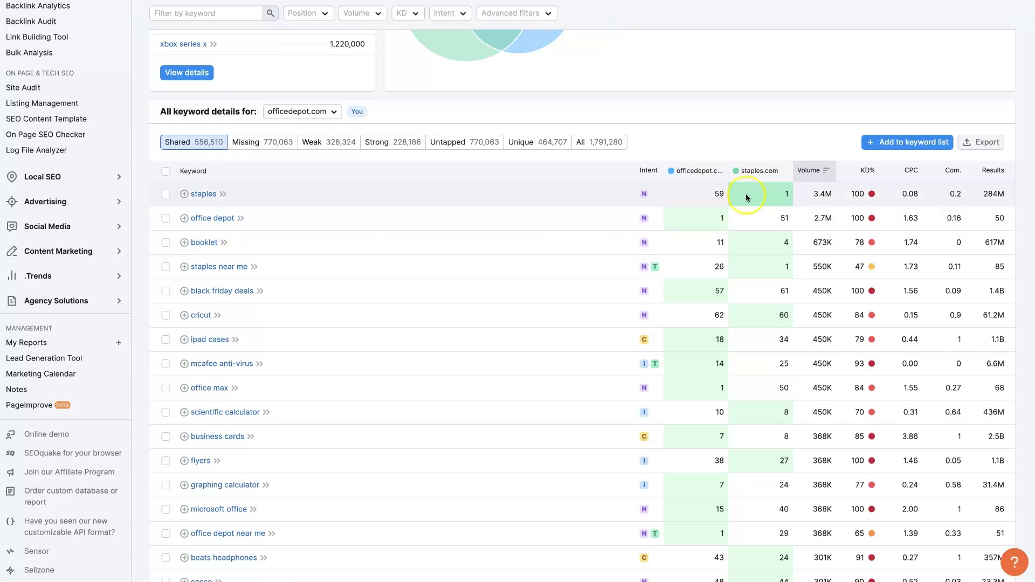
Browse the Shared keywords table of 556,510 common organic keywords.
left_click(734, 221)
left_click(712, 223)
left_click(466, 190)
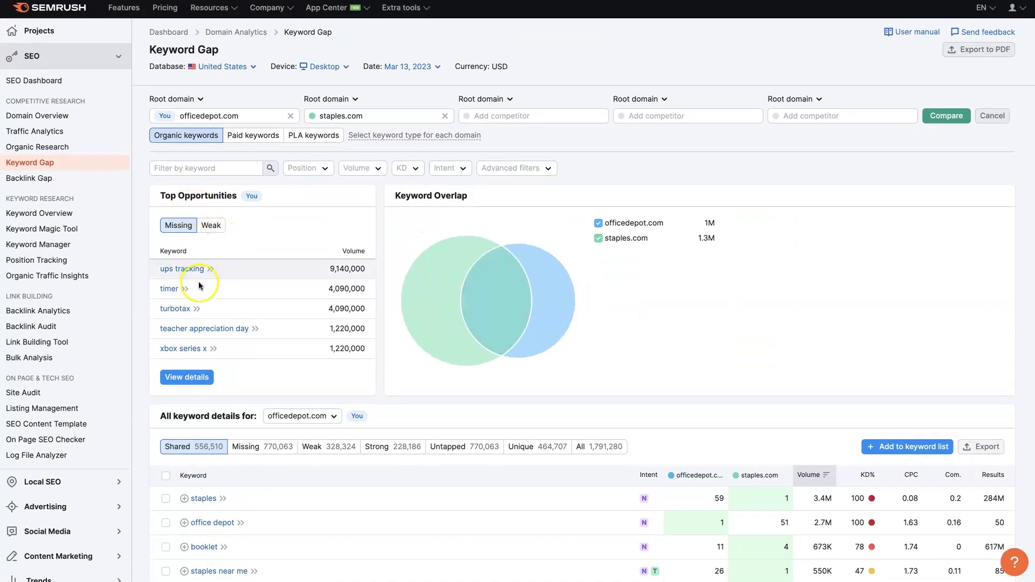
scroll(560, 351, "down", 5)
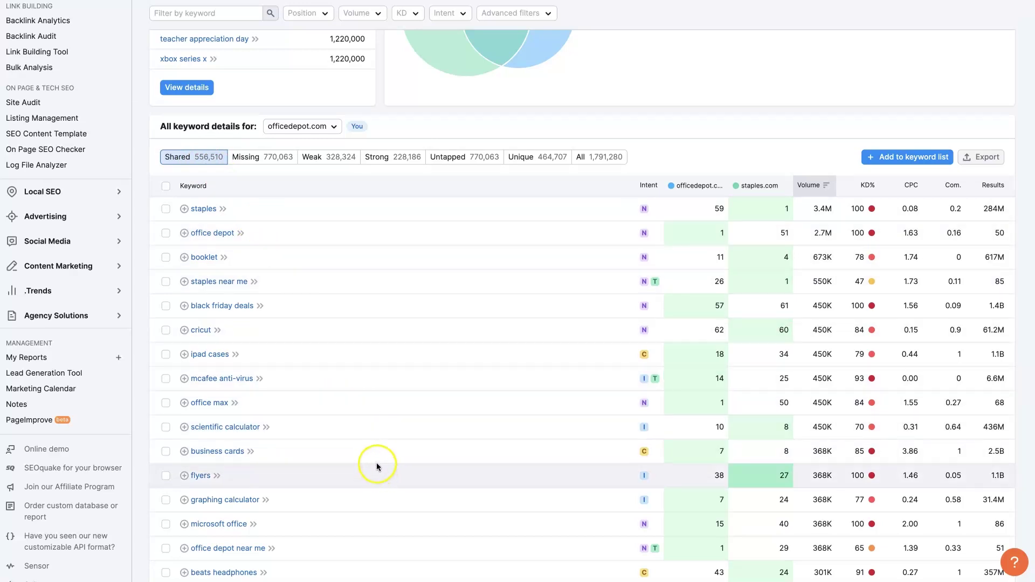
Show the 770,063 missing keywords by volume, led by 'ups tracking', and inspect the stopwatch row.
left_click(267, 167)
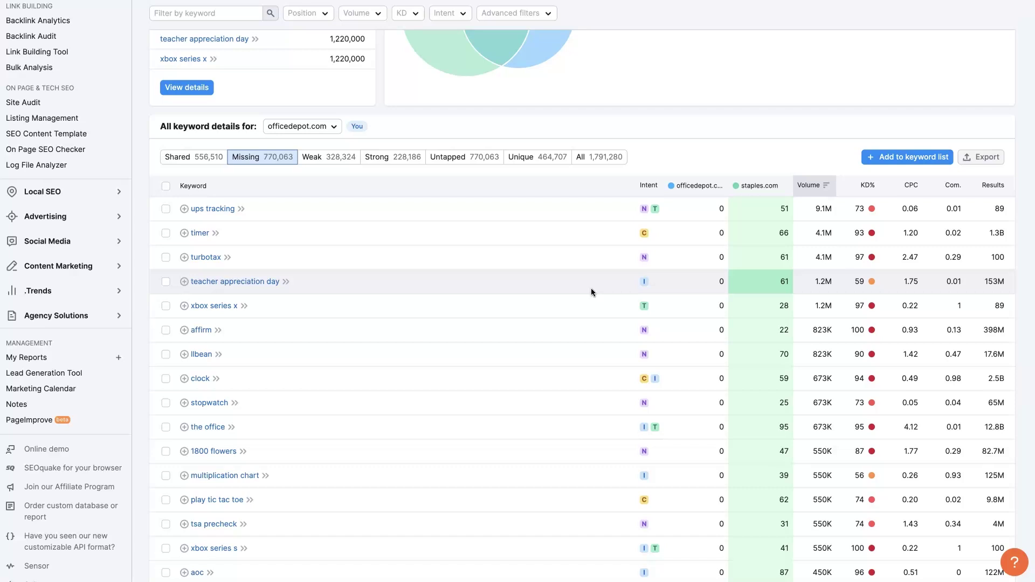
scroll(583, 344, "down", 3)
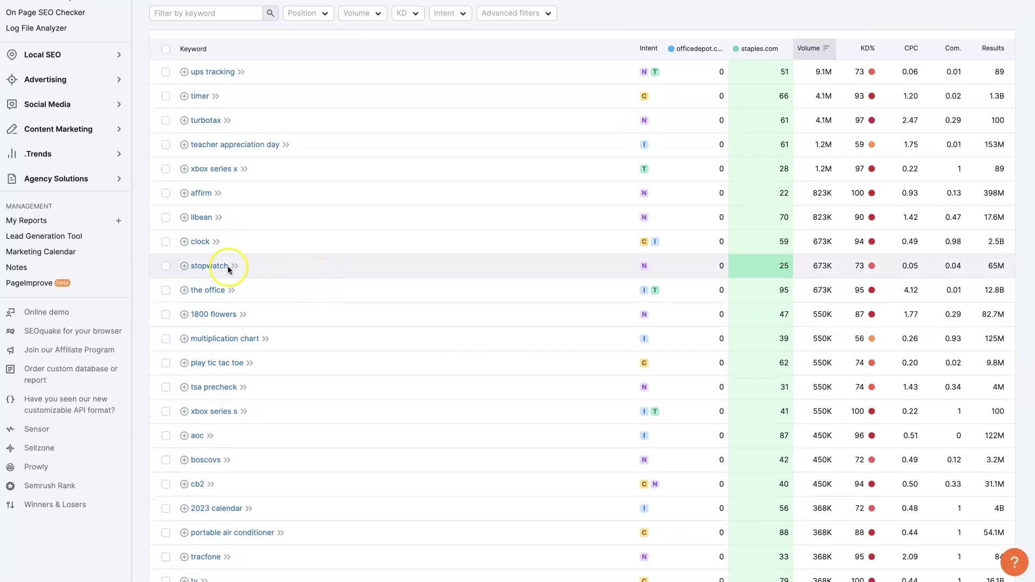
double_click(721, 265)
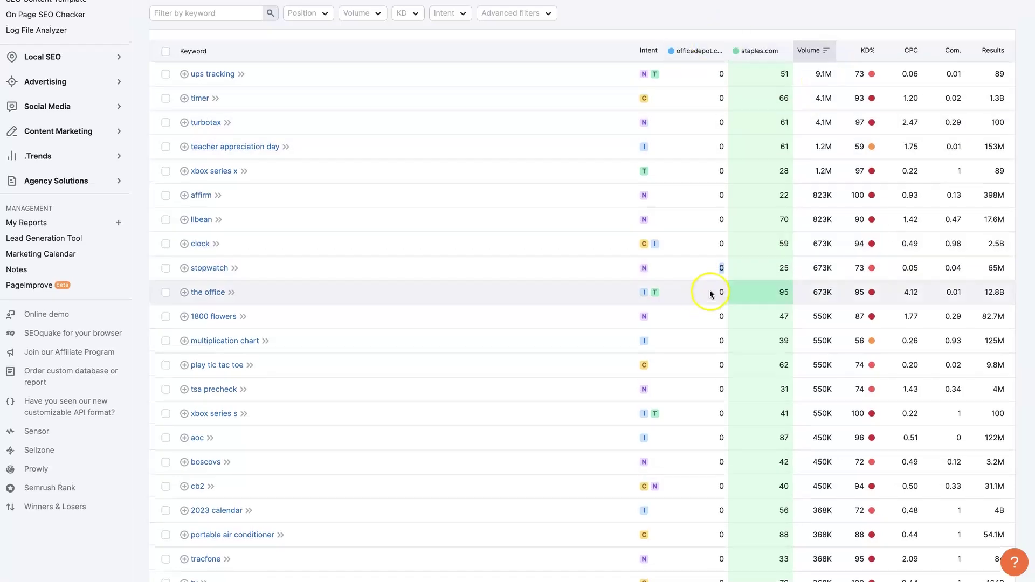
scroll(717, 272, "up", 1)
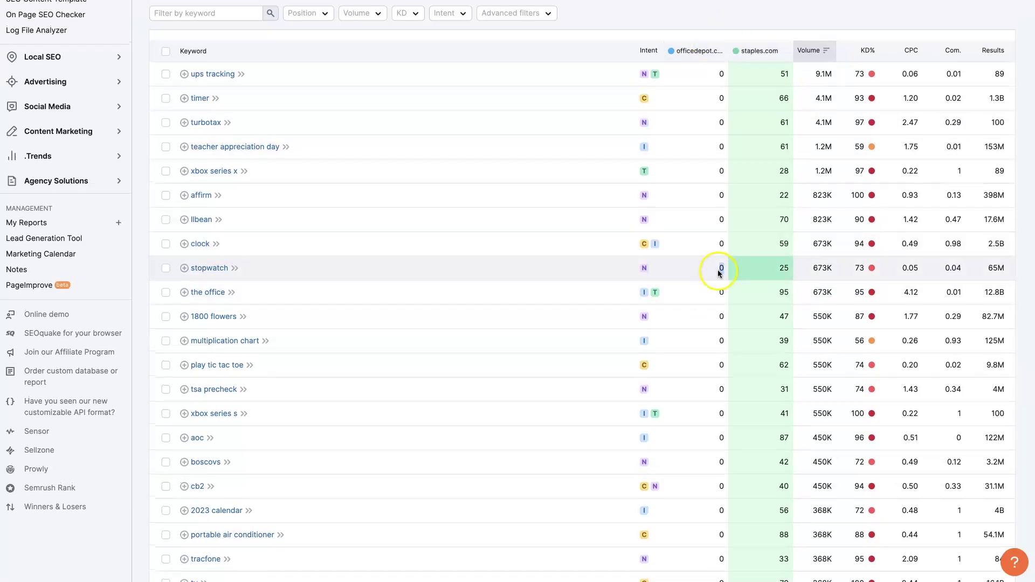
Check the stopwatch ranking URL options and scroll through the missing keyword results.
left_click(775, 273)
left_click(788, 269)
scroll(769, 259, "up", 3)
scroll(769, 256, "down", 15)
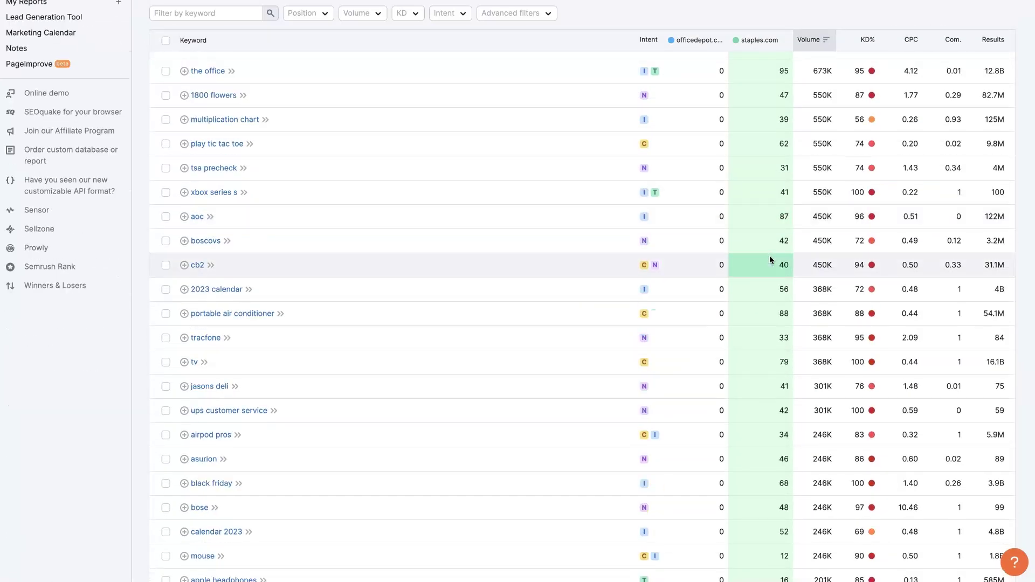
scroll(768, 257, "down", 4)
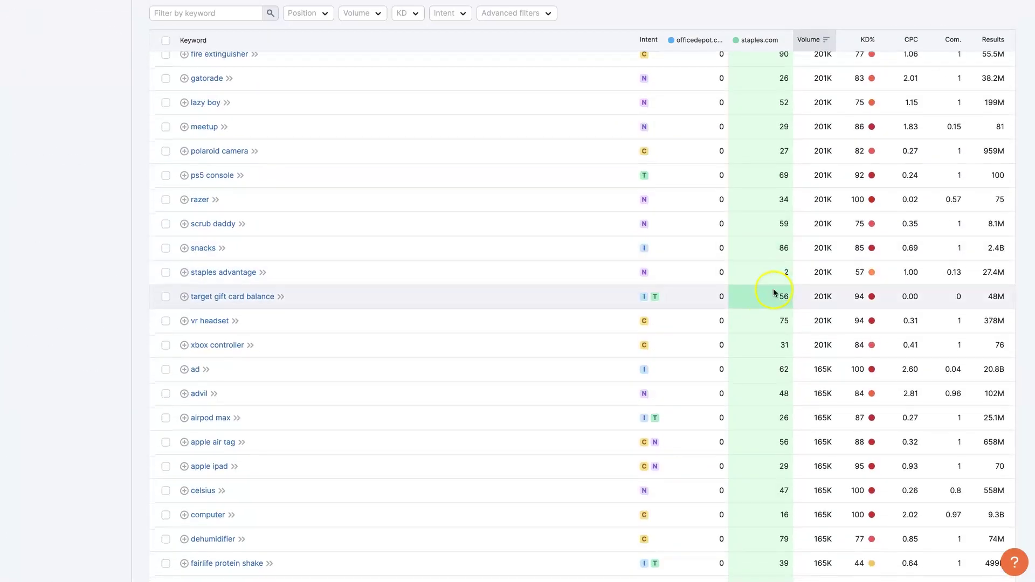
scroll(773, 289, "up", 9)
scroll(771, 294, "up", 10)
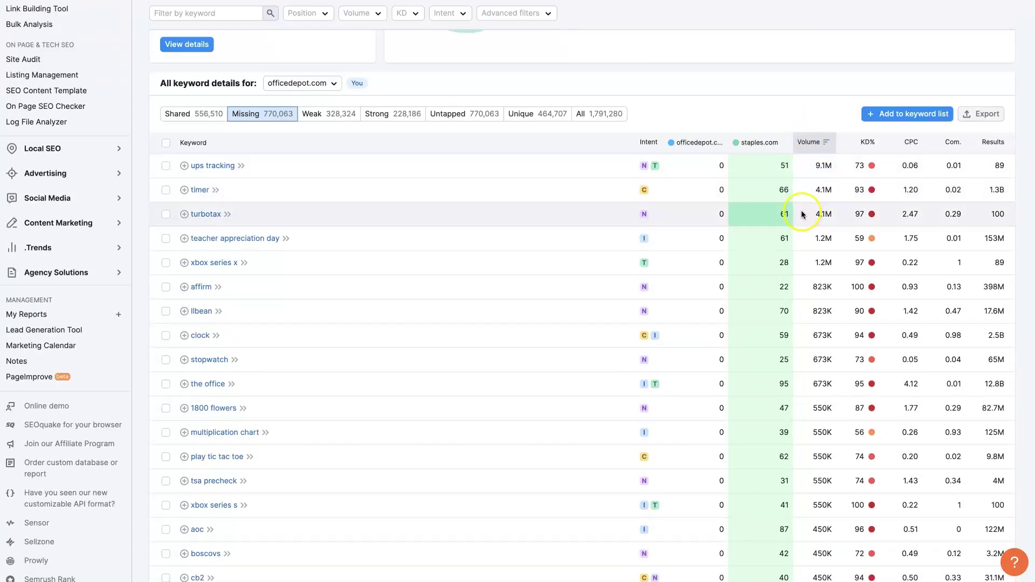
Sort missing keywords by staples.com position, with #1-ranked '$100 ebay card' on top.
left_click(759, 145)
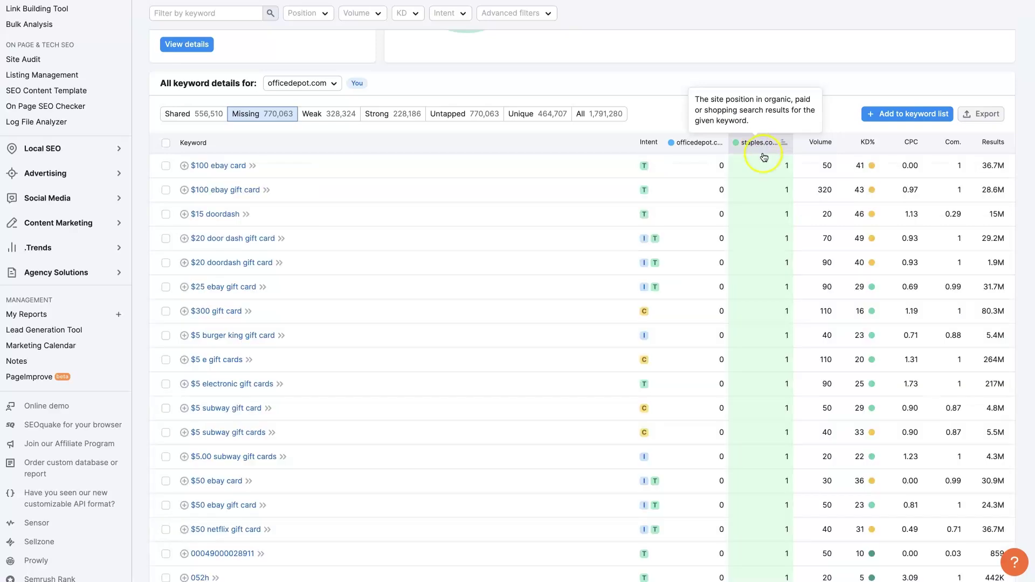
left_click(780, 278)
scroll(771, 277, "down", 2)
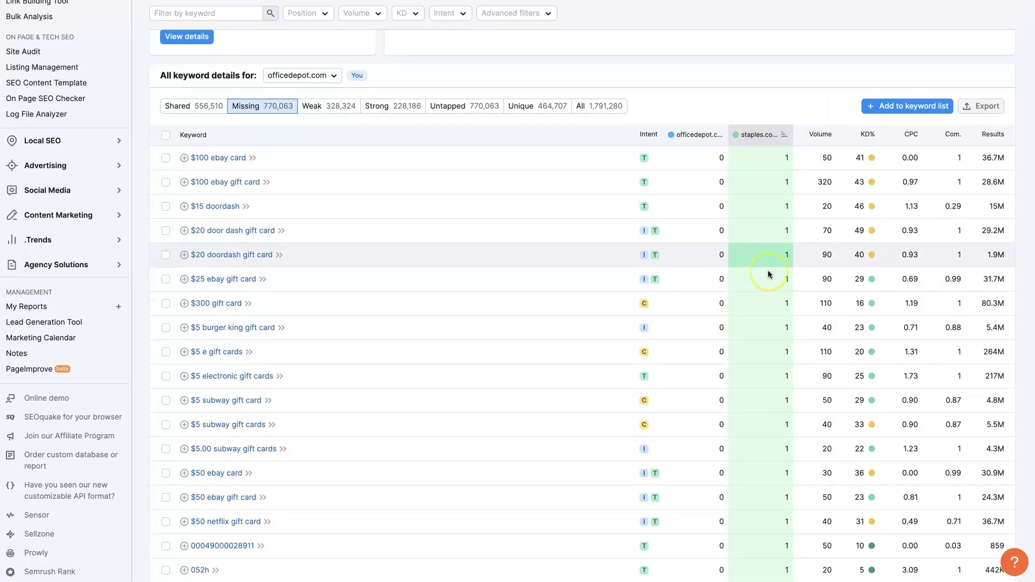
scroll(770, 273, "up", 2)
scroll(766, 268, "down", 1)
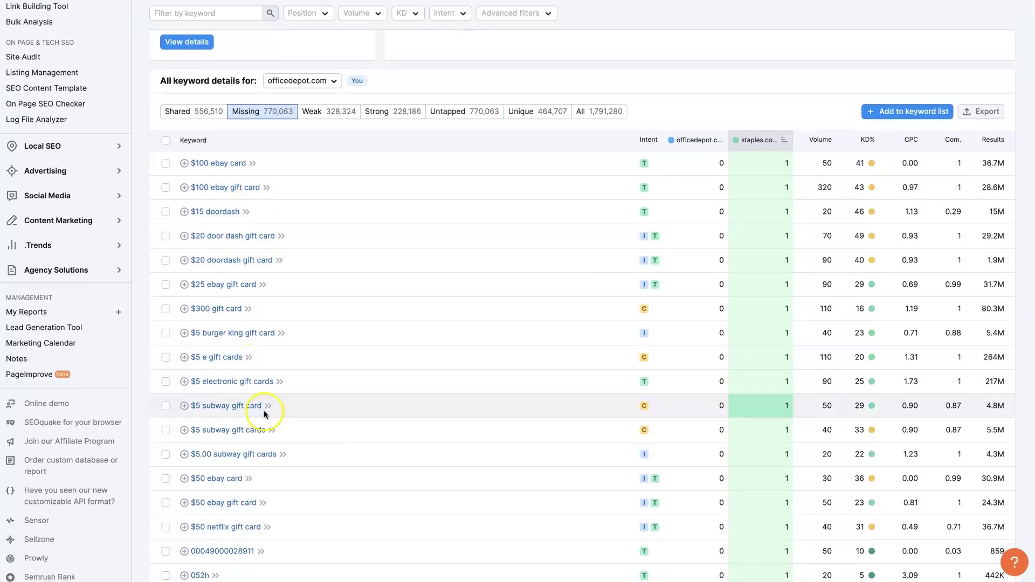
scroll(334, 458, "down", 8)
scroll(335, 455, "up", 7)
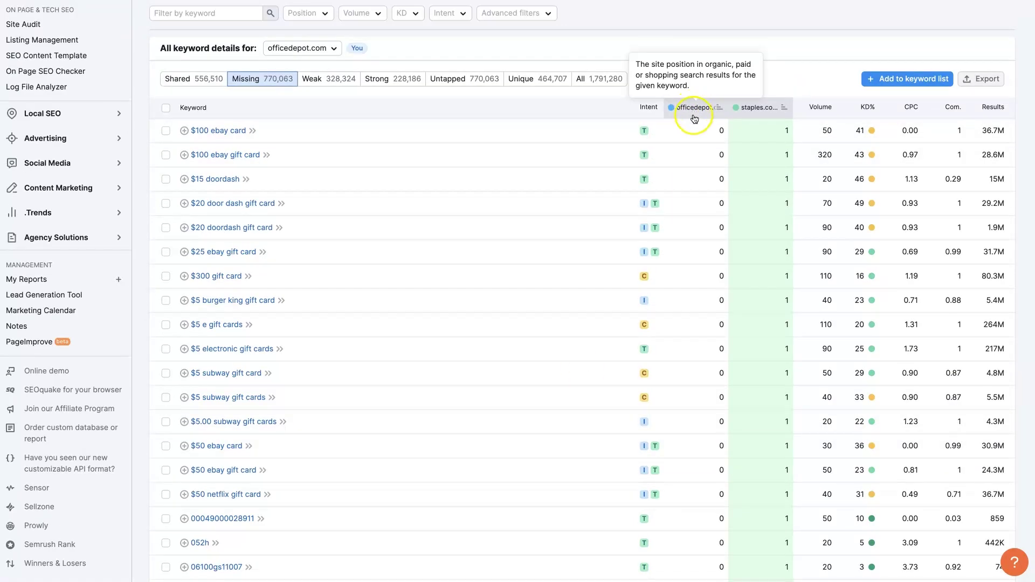
scroll(685, 375, "down", 7)
scroll(686, 374, "down", 8)
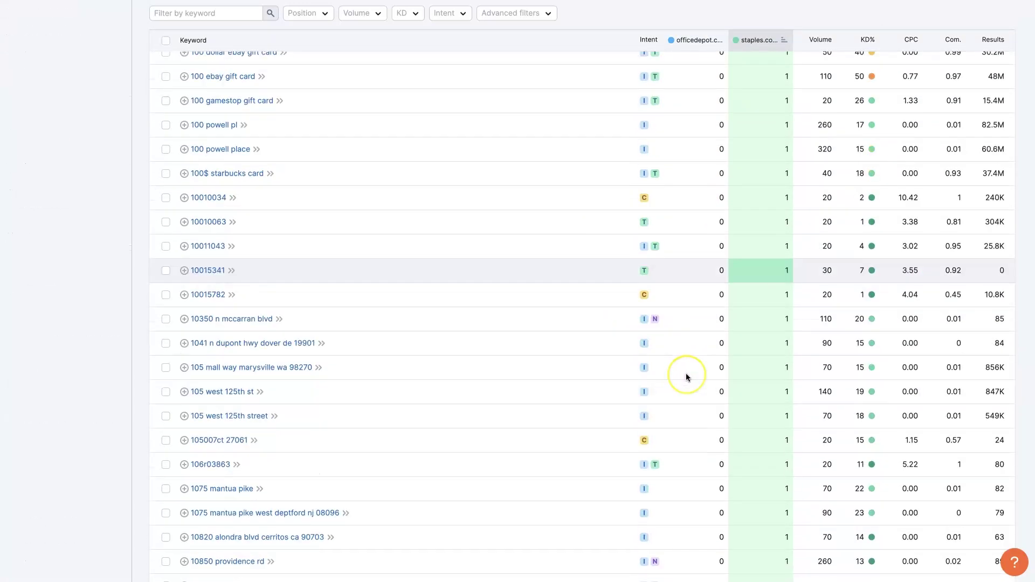
scroll(685, 373, "up", 6)
scroll(685, 373, "up", 15)
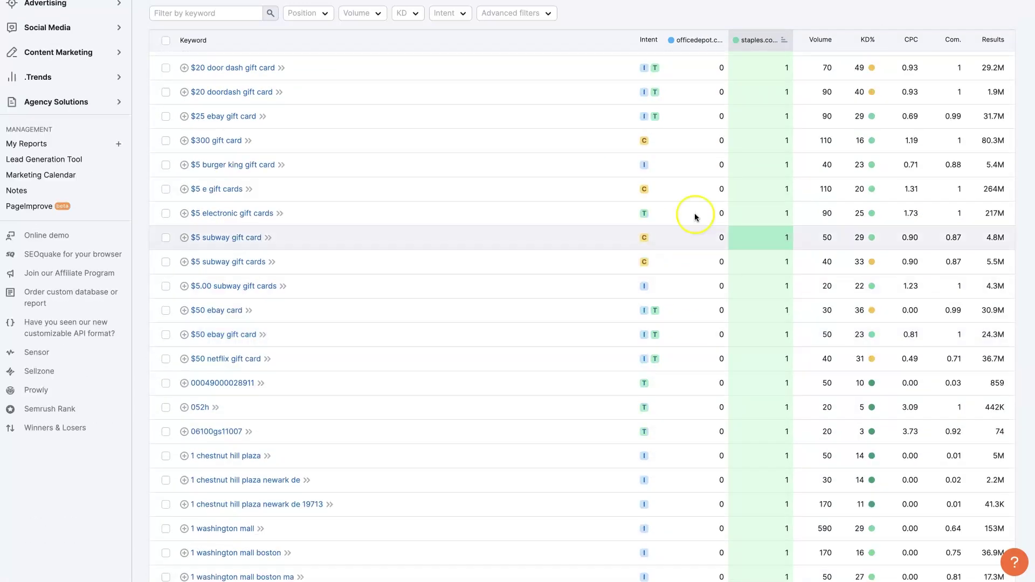
scroll(691, 232, "down", 5)
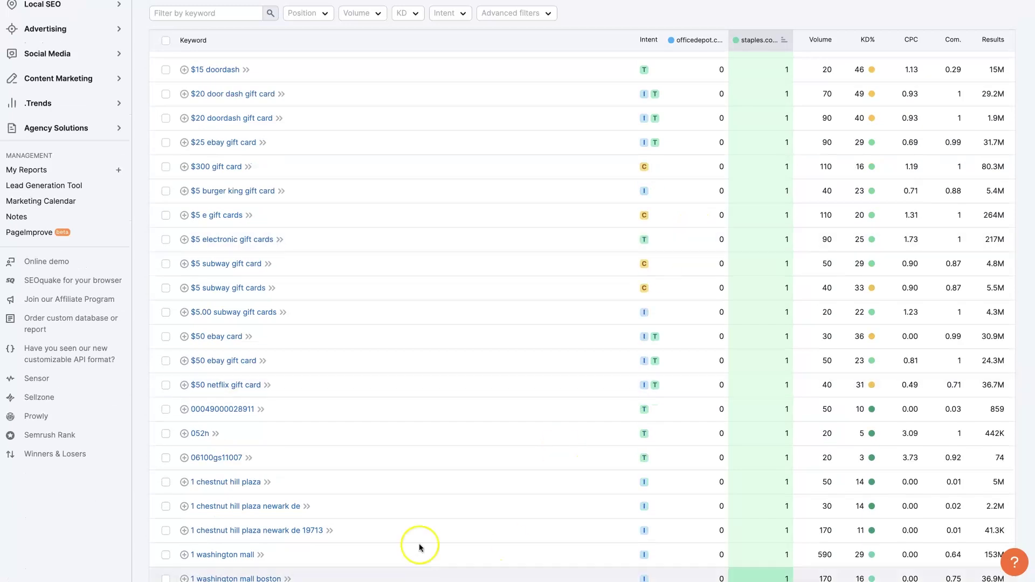
scroll(372, 157, "up", 2)
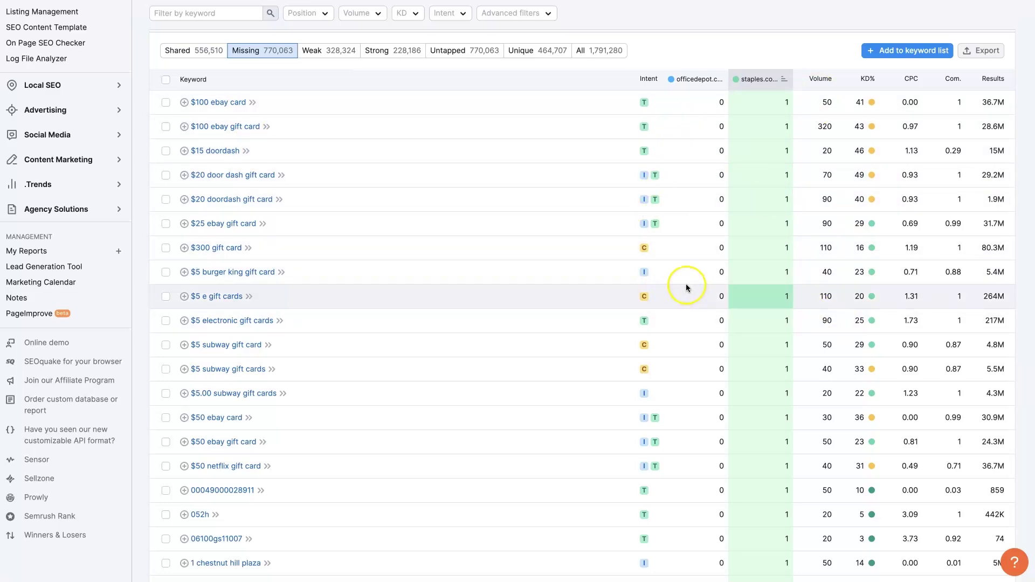
scroll(678, 279, "up", 3)
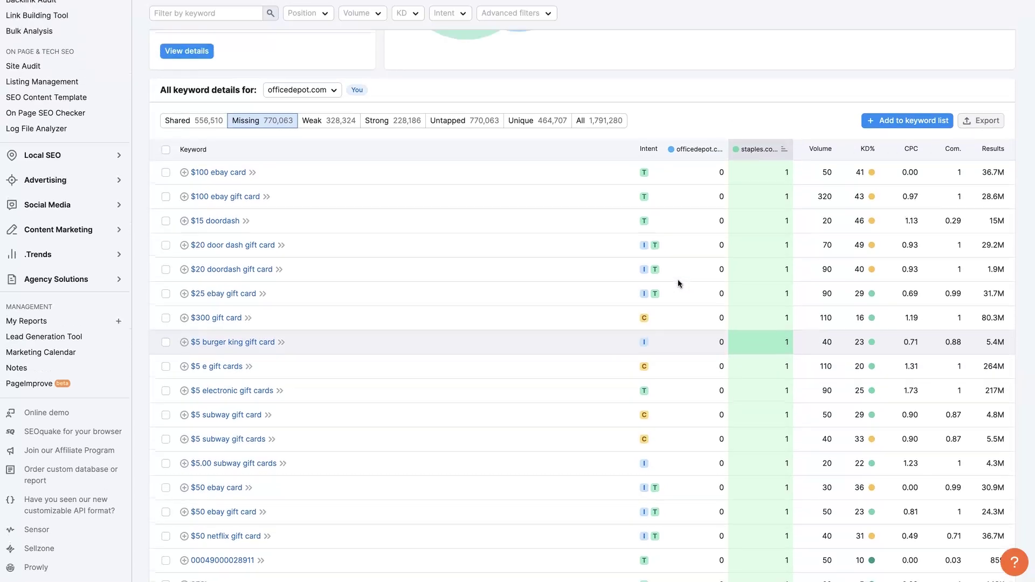
Sort missing keywords by KD% lowest first, starting with '#9 rebar' at 0, and browse them.
left_click(862, 155)
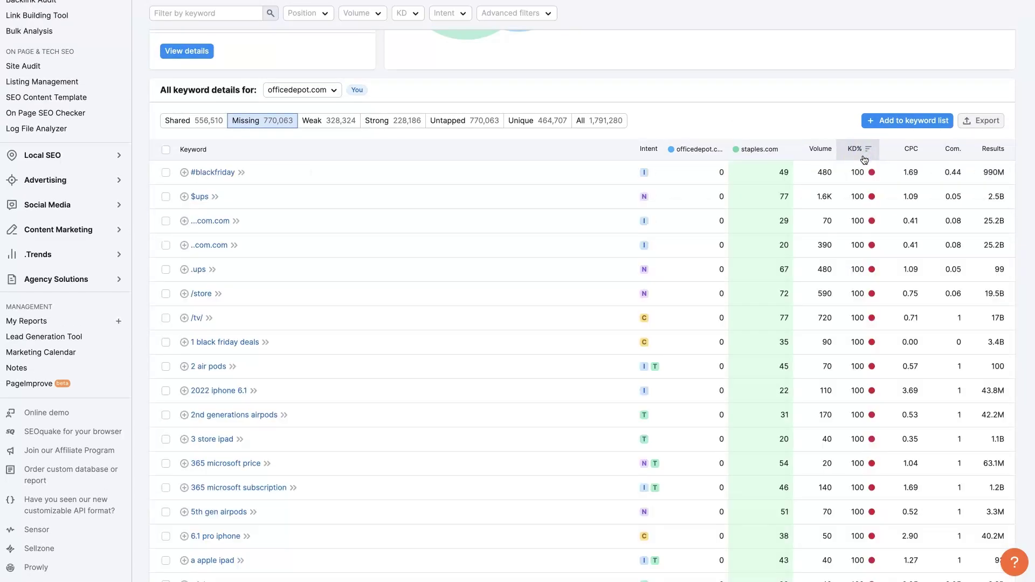
left_click(864, 156)
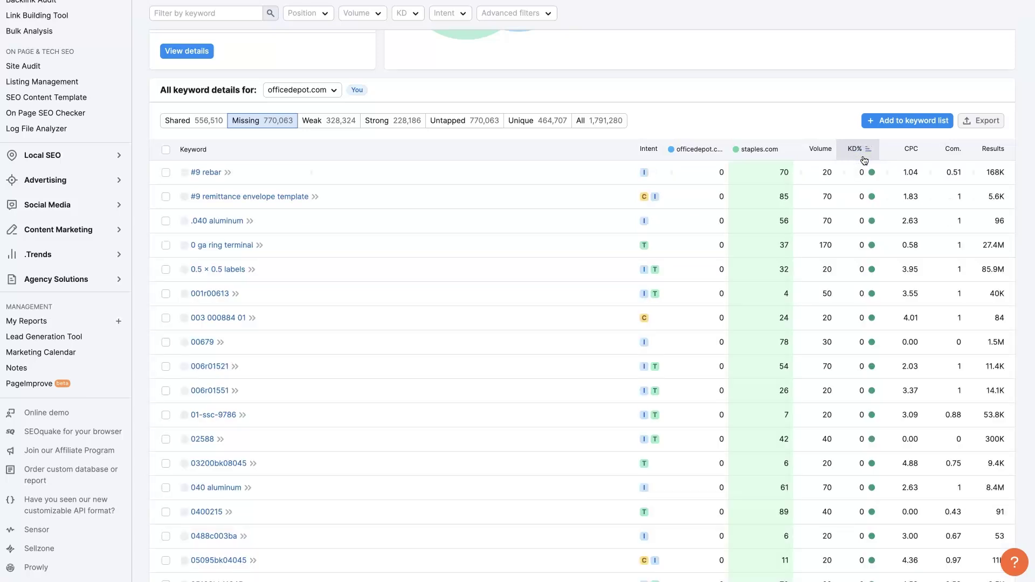
left_click(755, 315)
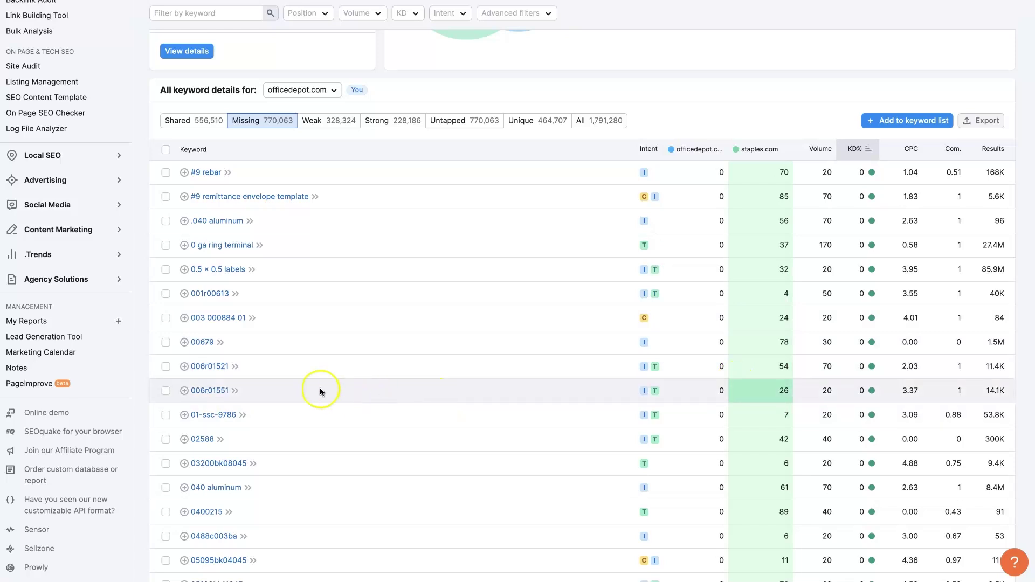
scroll(398, 428, "down", 3)
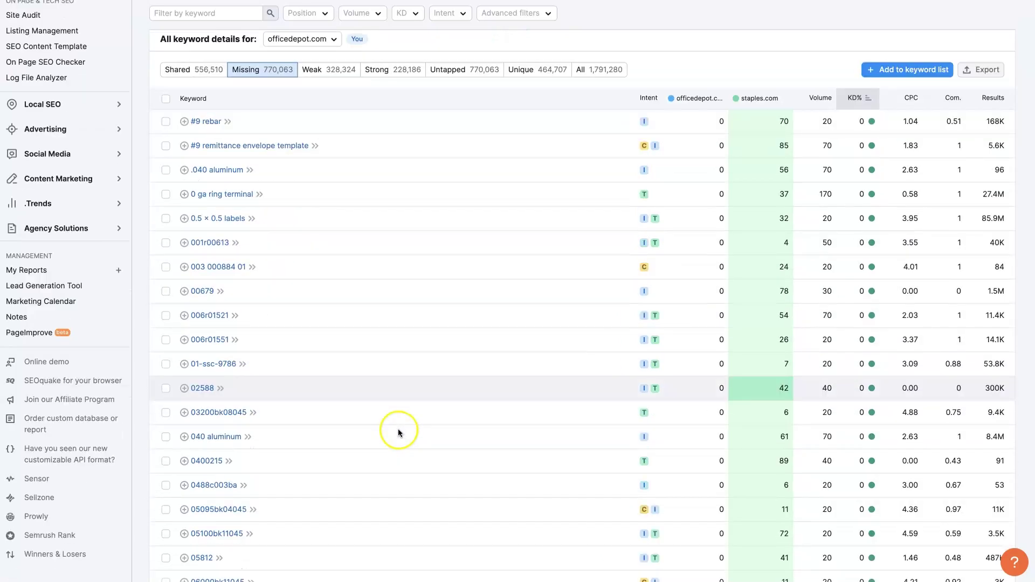
scroll(398, 431, "down", 2)
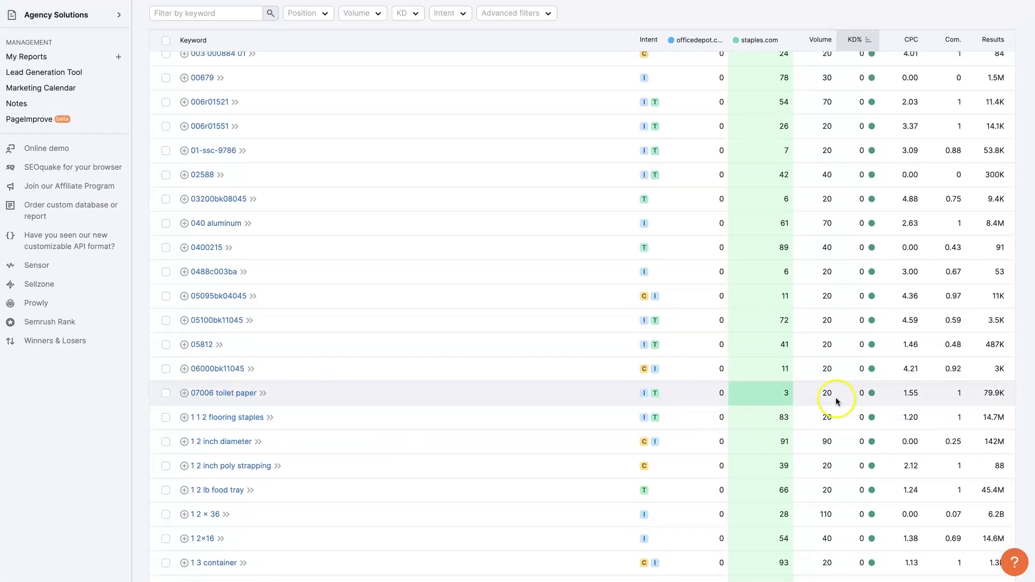
scroll(836, 405, "down", 8)
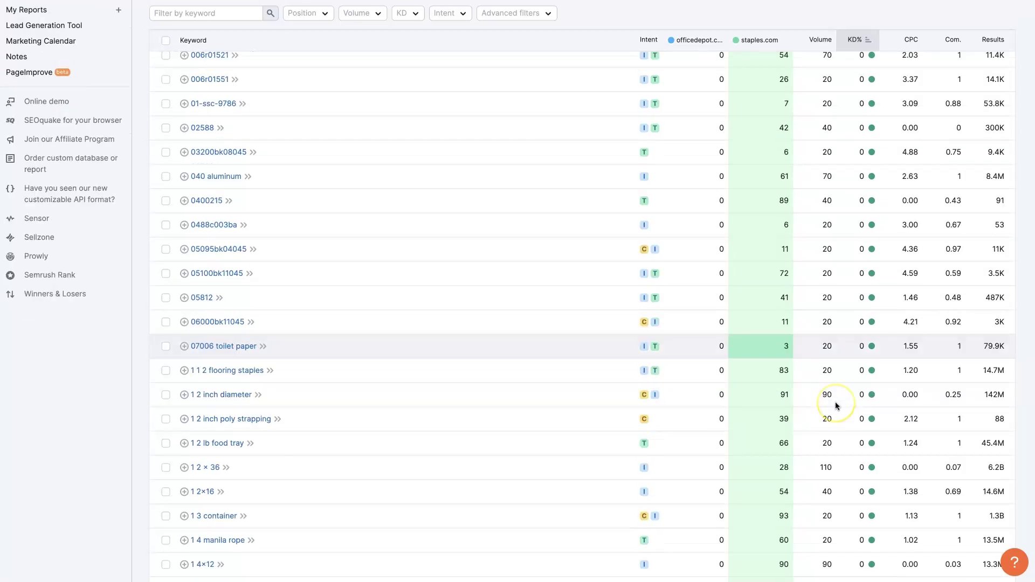
scroll(836, 405, "up", 20)
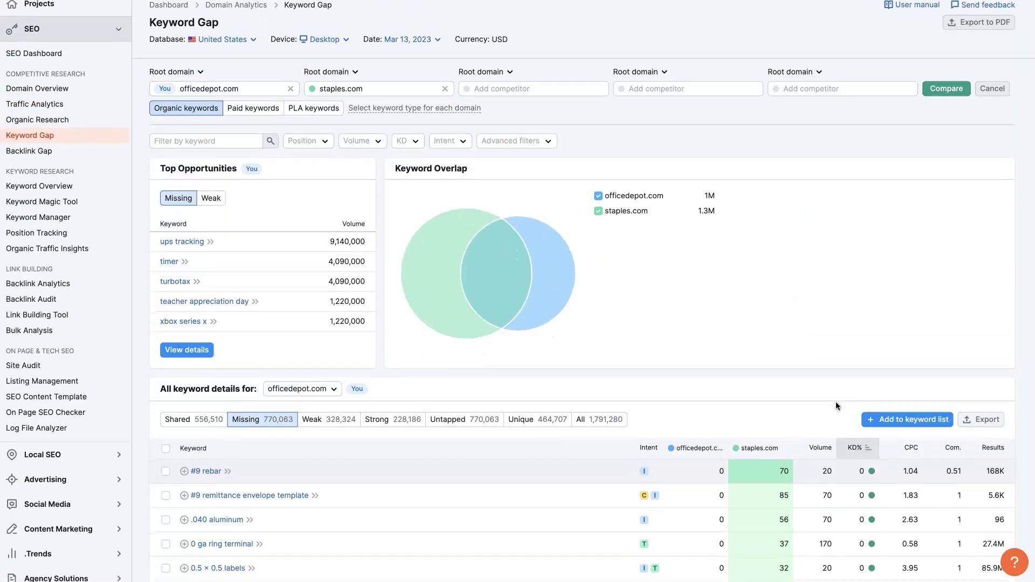
scroll(835, 406, "down", 2)
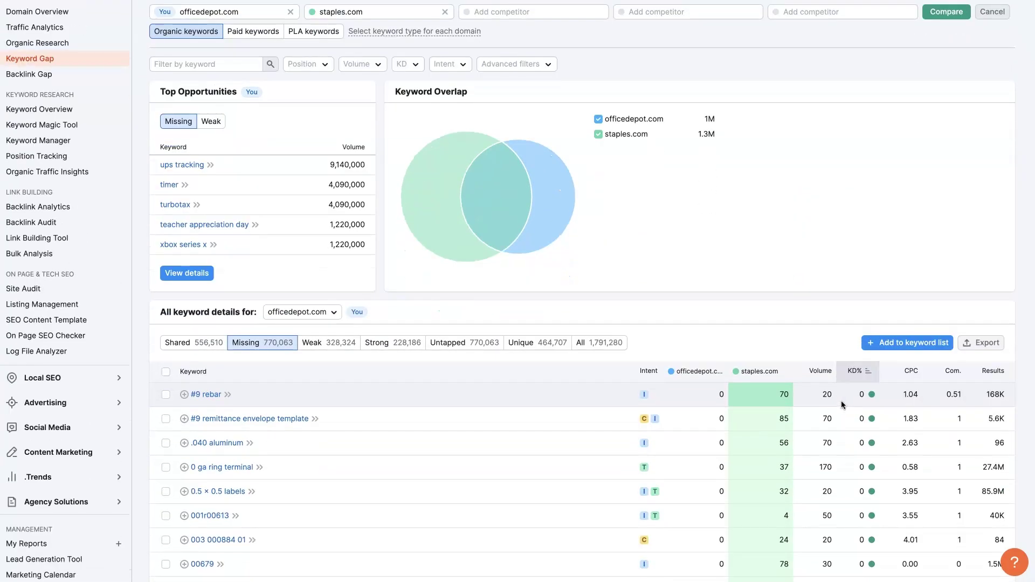
scroll(838, 406, "down", 1)
View the Weak, Strong and Untapped keyword lists, ending on All with 1,791,280 keywords.
left_click(337, 305)
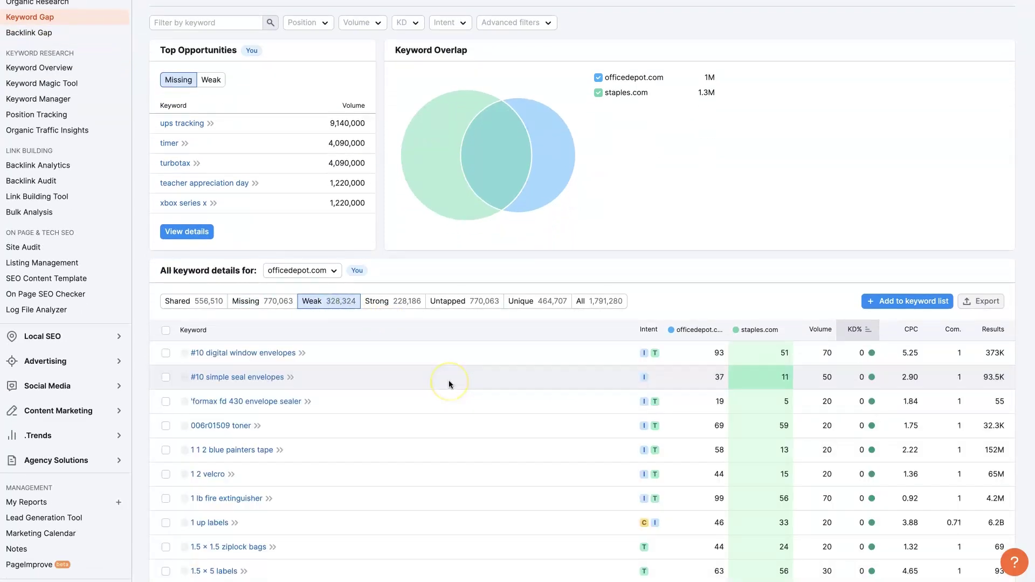
left_click(405, 304)
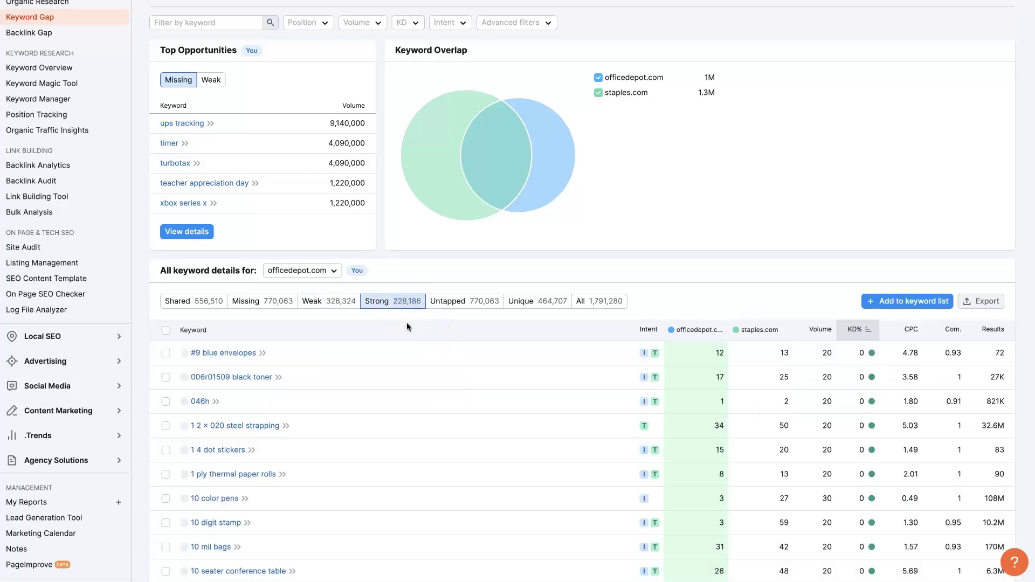
left_click(445, 307)
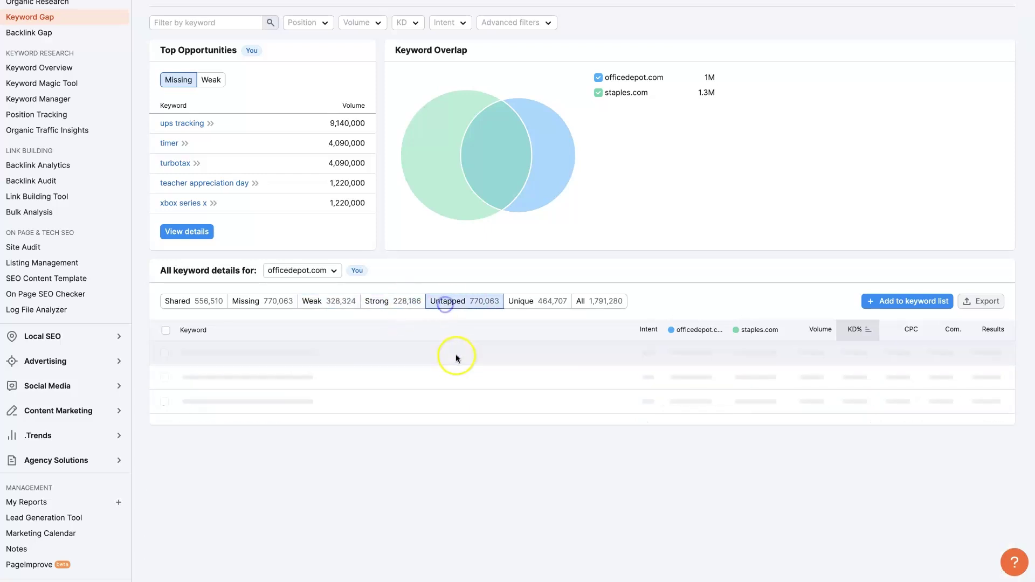
left_click(542, 323)
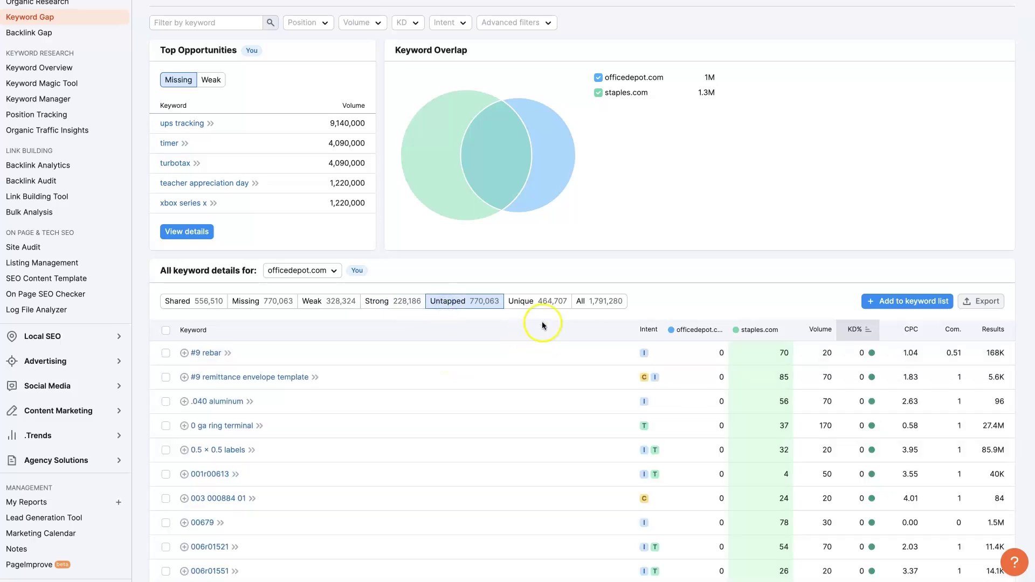
left_click(638, 300)
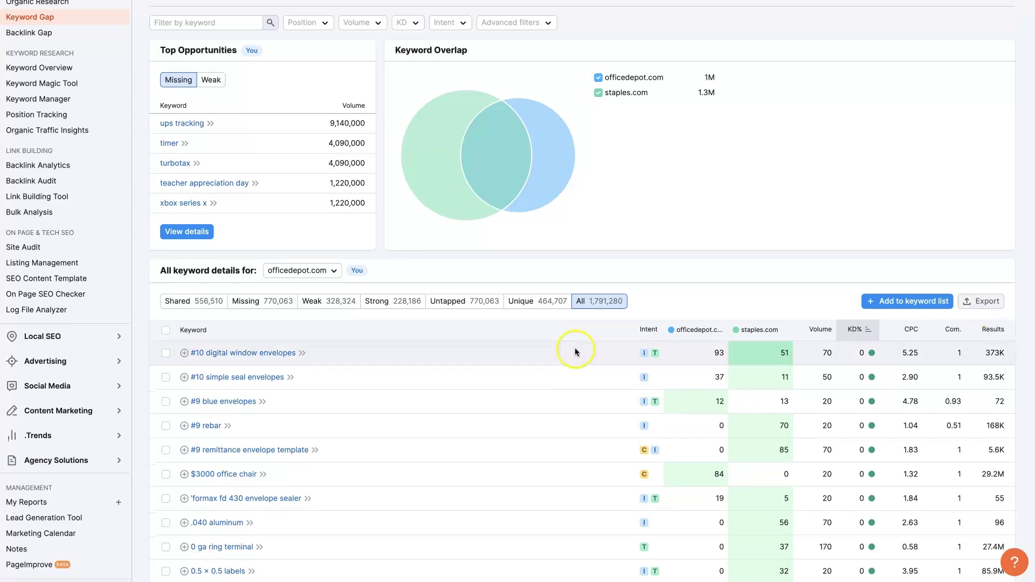
scroll(574, 348, "down", 2)
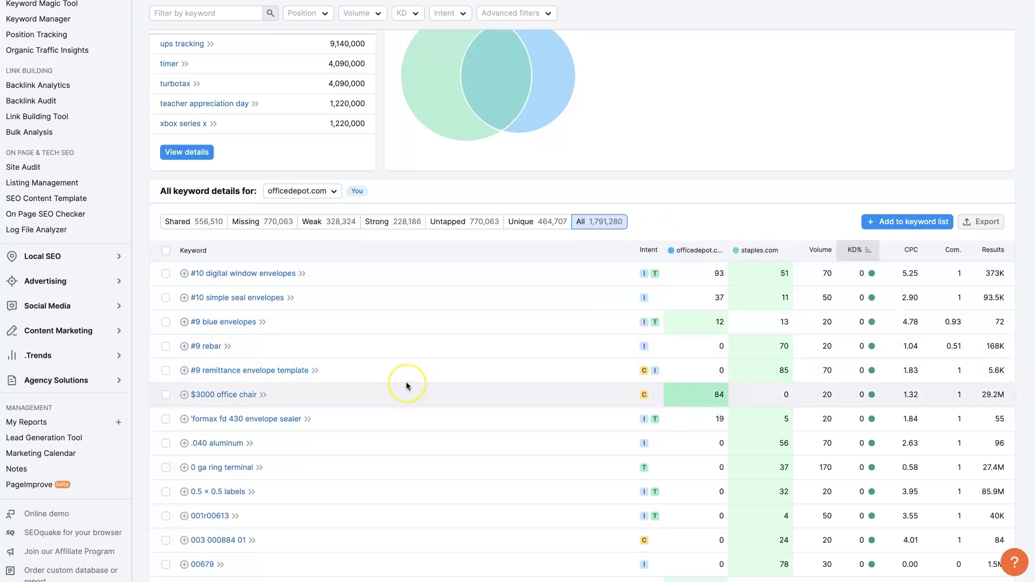
scroll(406, 382, "up", 4)
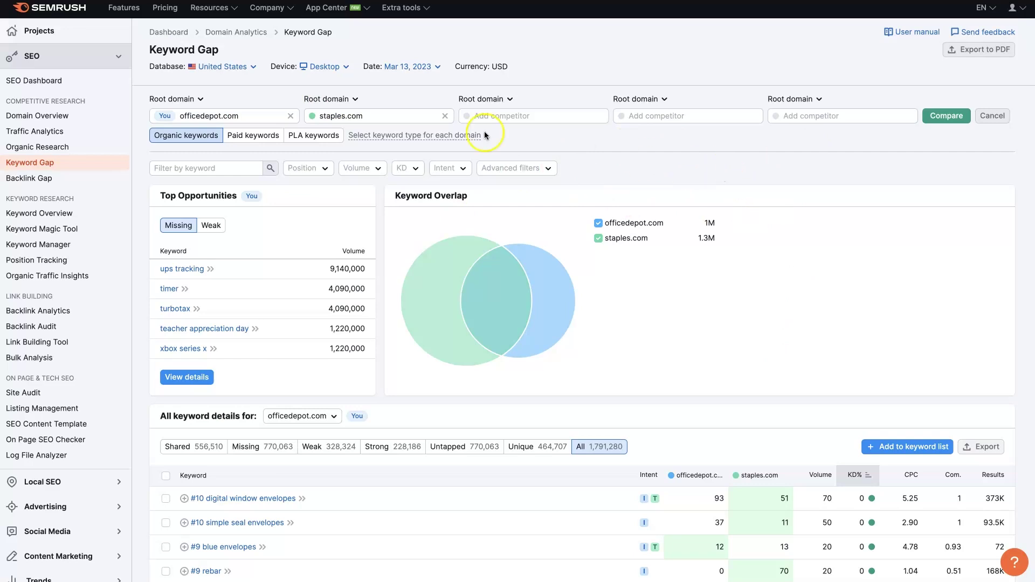
Show the 3,230 missing paid keywords sorted by volume, with 'staples' at 3.4M first.
left_click(261, 135)
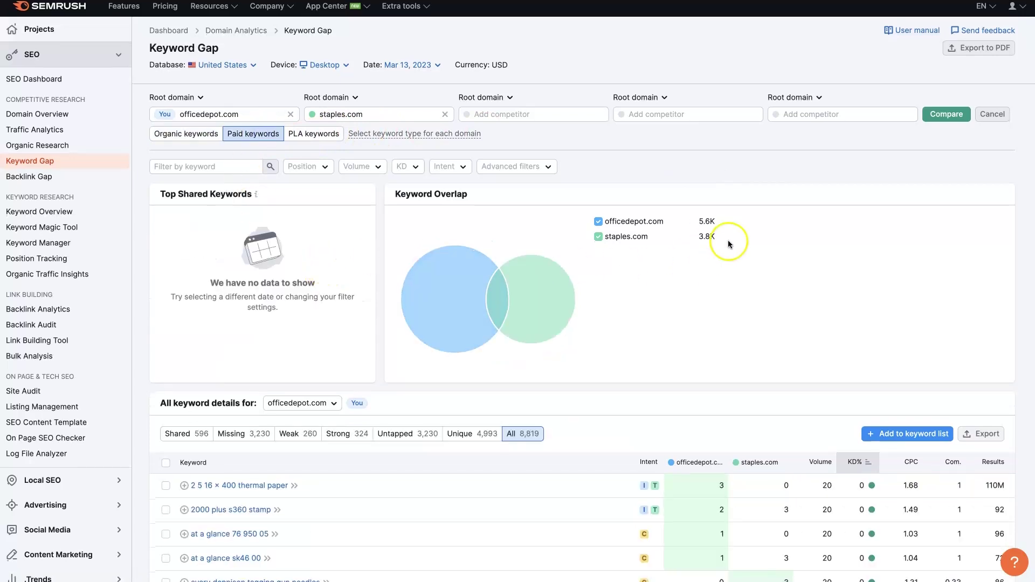
scroll(729, 240, "down", 5)
left_click(261, 201)
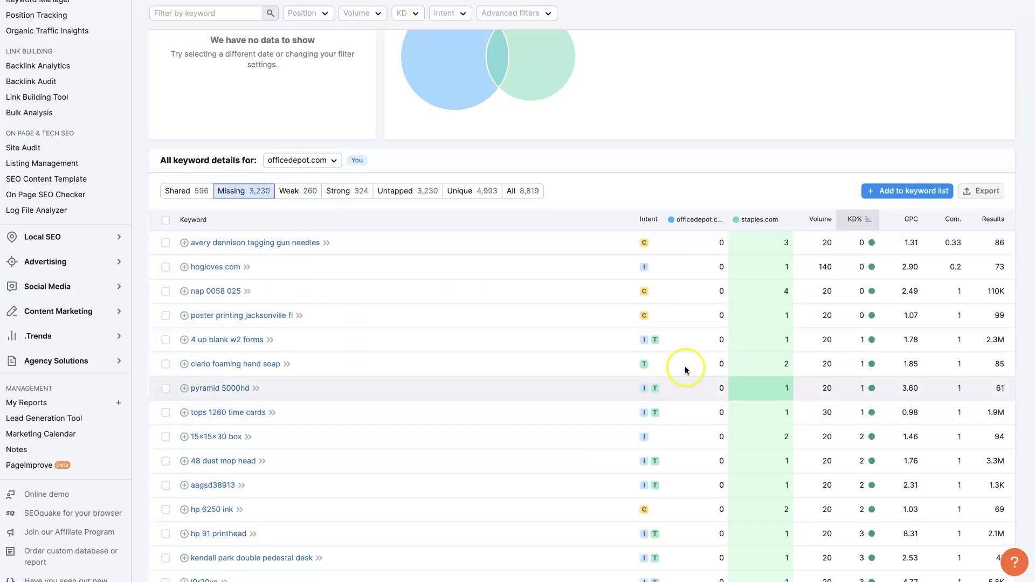
left_click(818, 222)
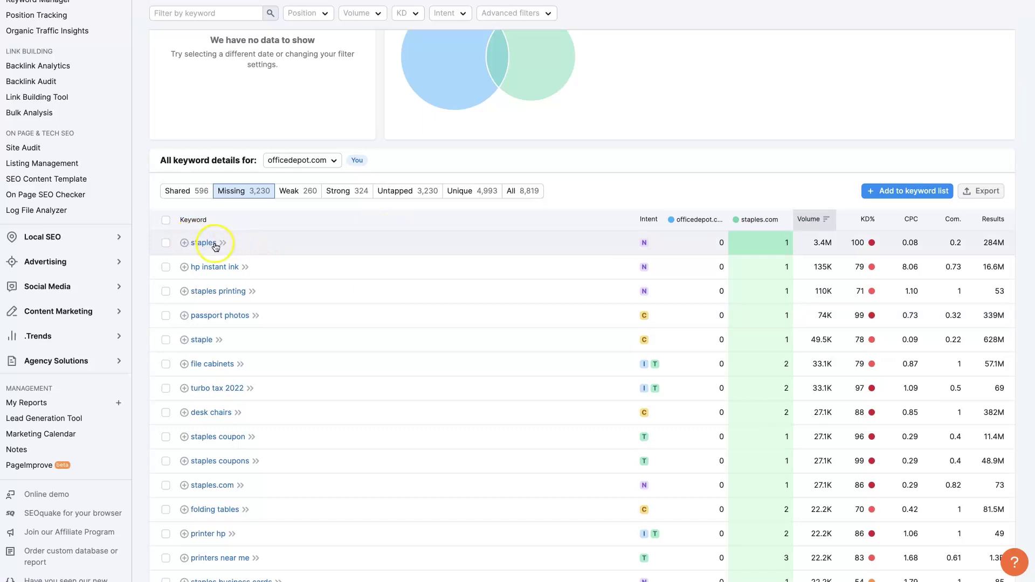
Scroll through the paid missing keywords like 'hp instant ink' and 'staples printing', then back up.
scroll(304, 340, "down", 1)
scroll(303, 338, "down", 1)
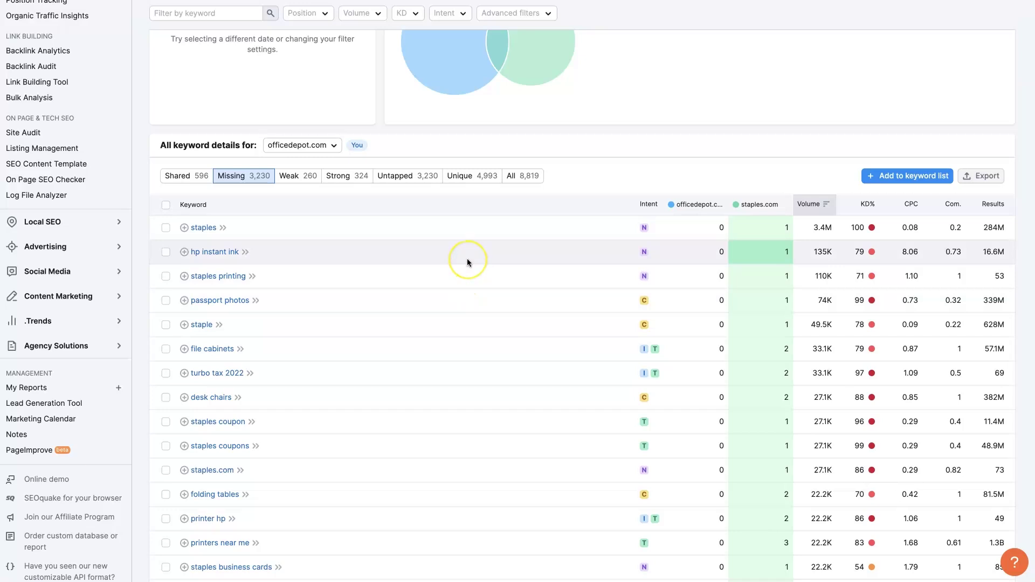
scroll(457, 306, "down", 3)
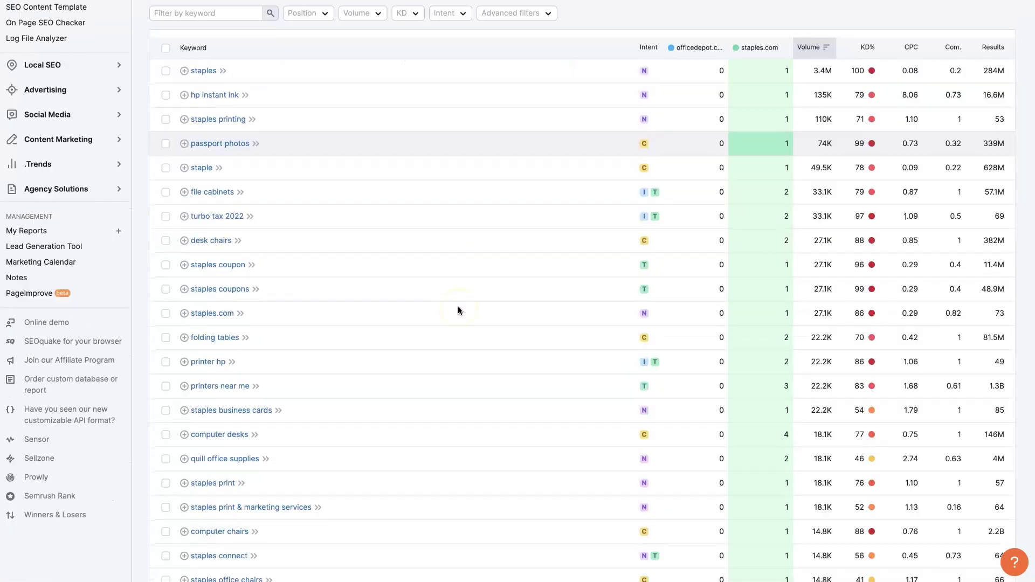
scroll(458, 308, "down", 10)
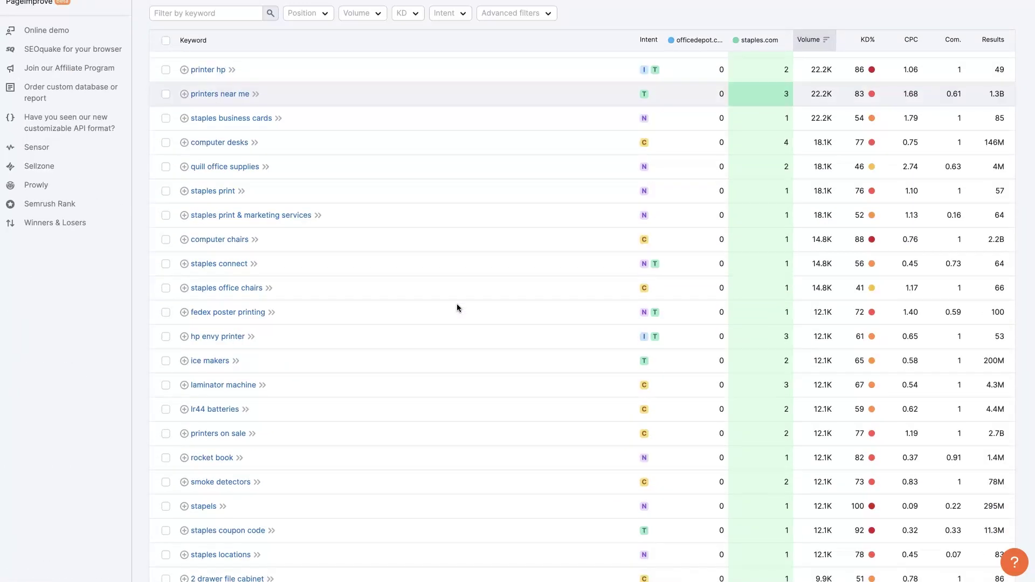
scroll(457, 303, "up", 15)
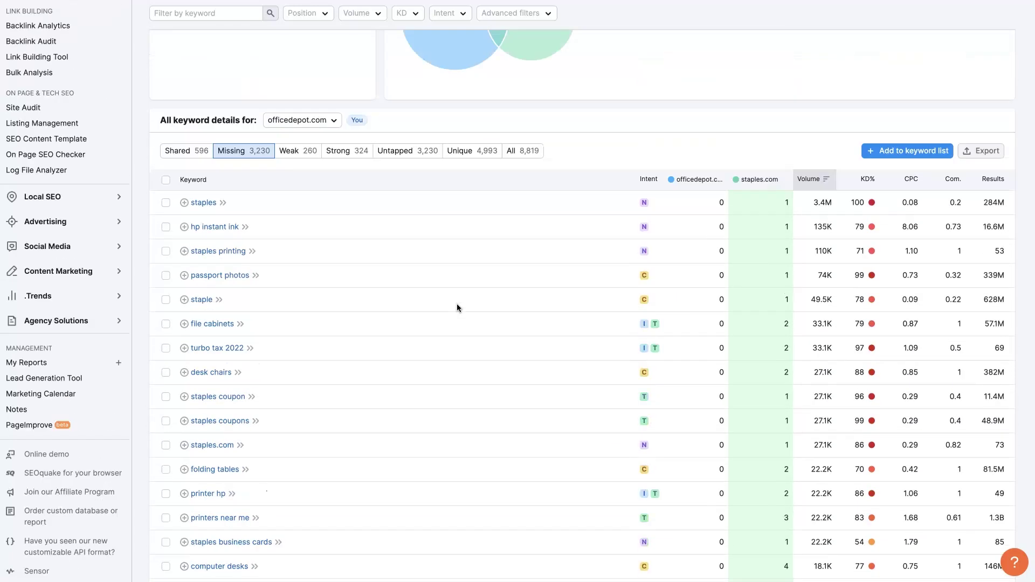